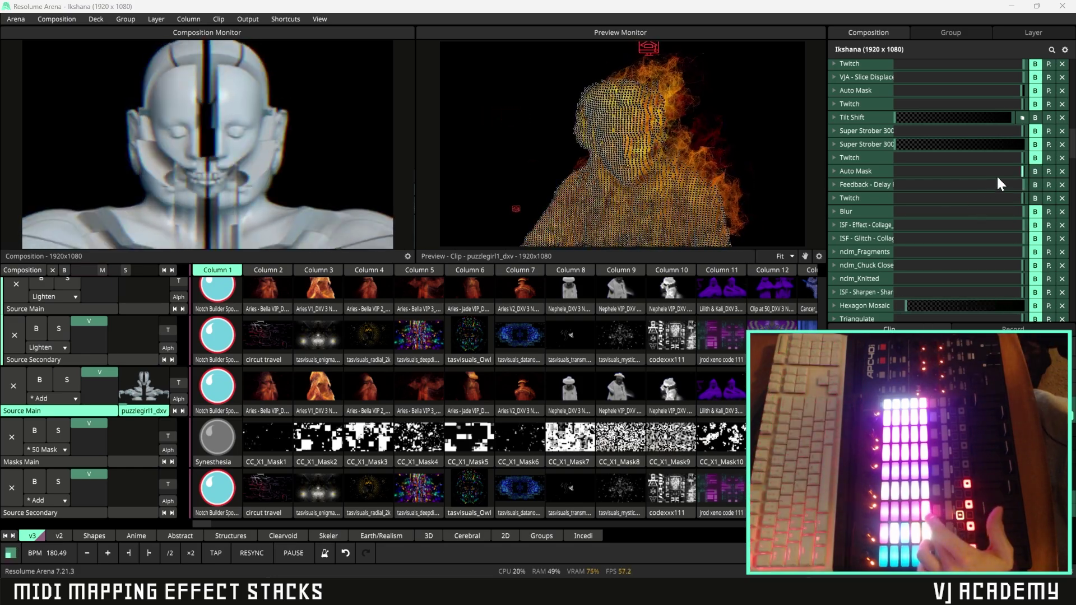
Step: Toggle Auto Mask's bypass off and on, then select its bypass in MIDI mapping mode
click(1040, 171)
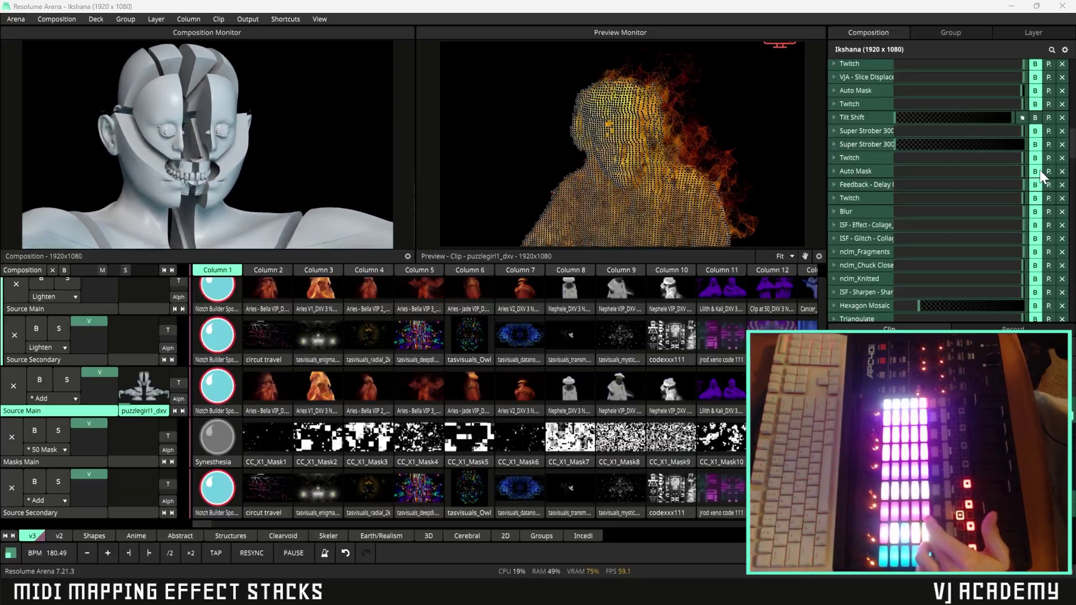
click(1038, 170)
click(296, 22)
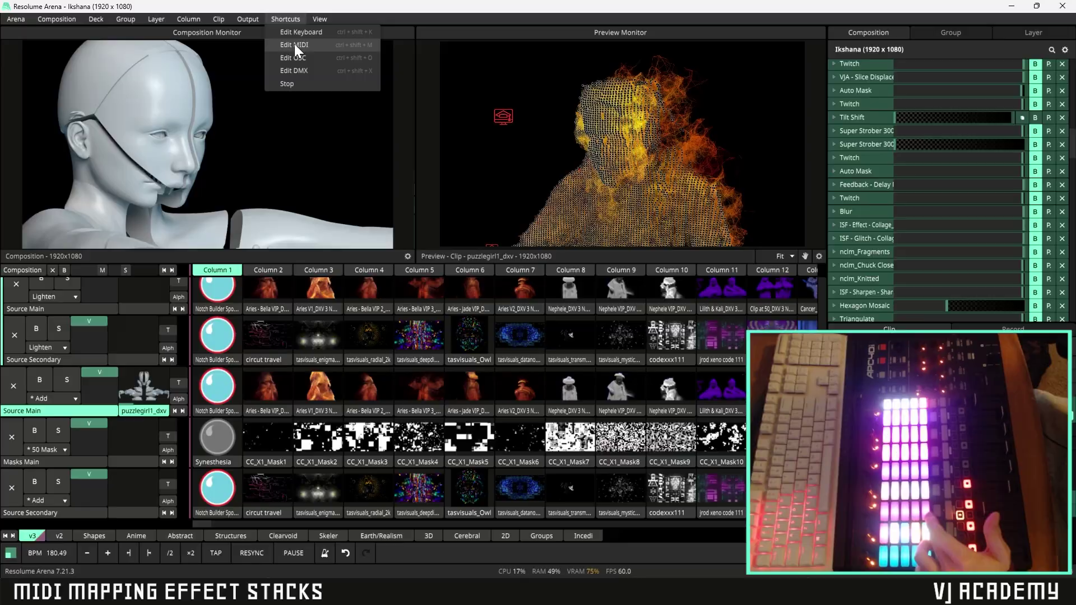
click(294, 45)
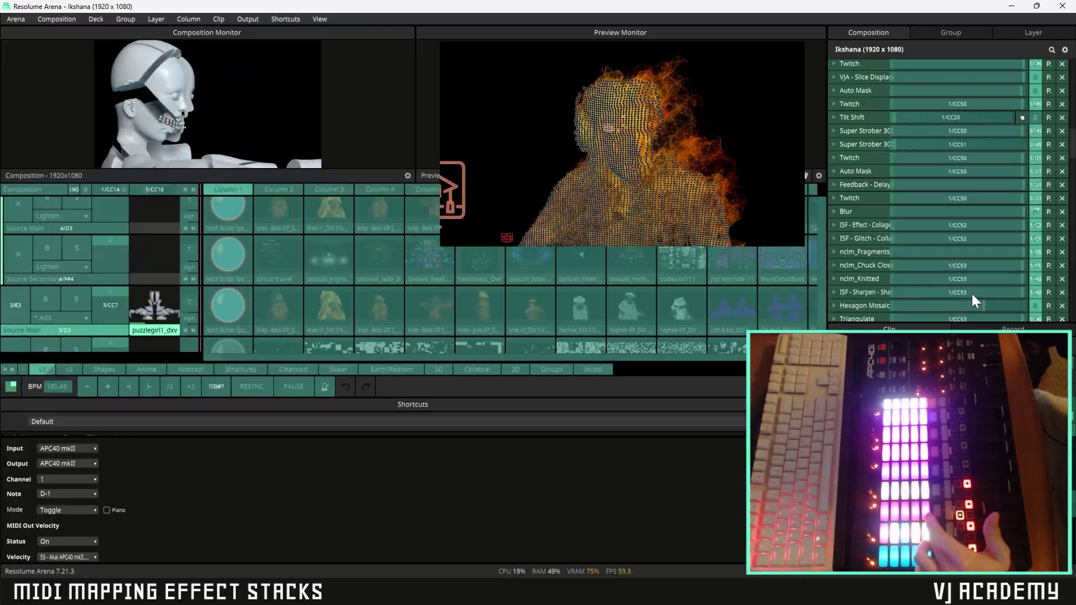
click(1040, 175)
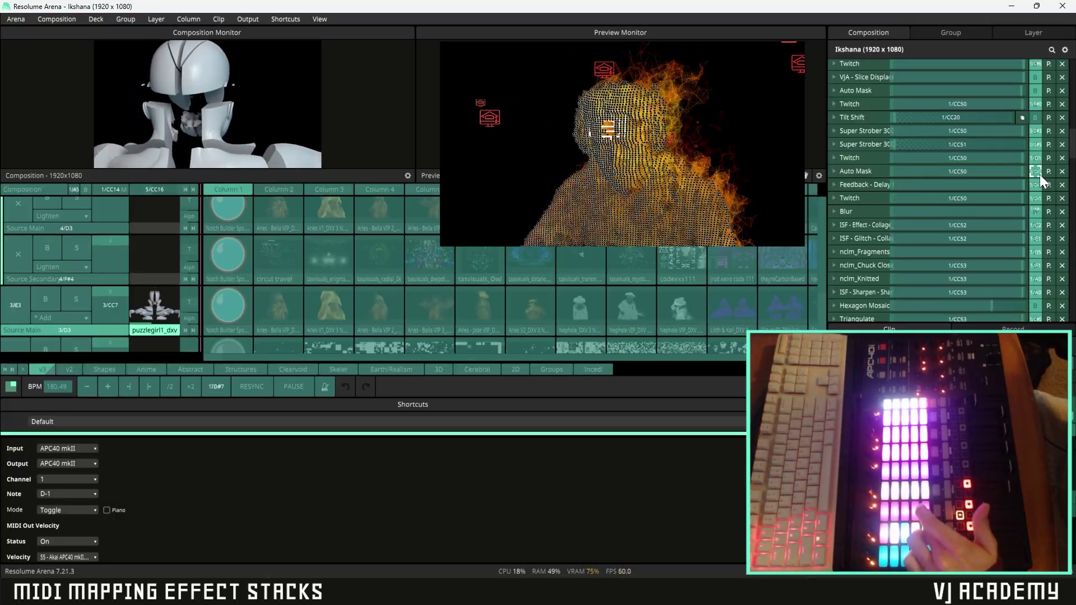
Step: Switch between the Feedback Delay and Auto Mask bypass mappings, settling on Auto Mask
click(1036, 185)
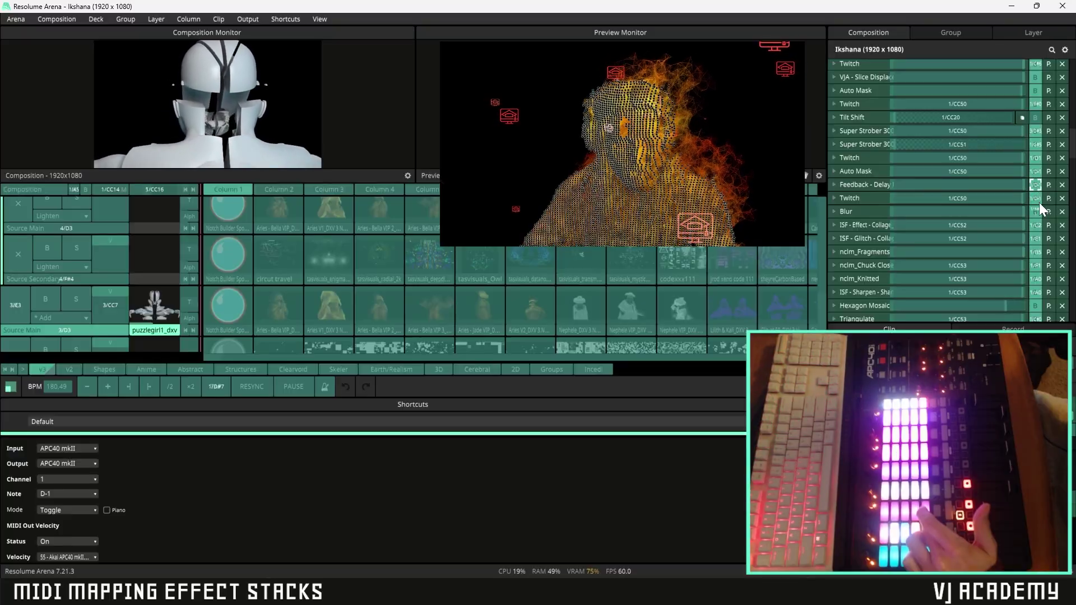
click(1035, 171)
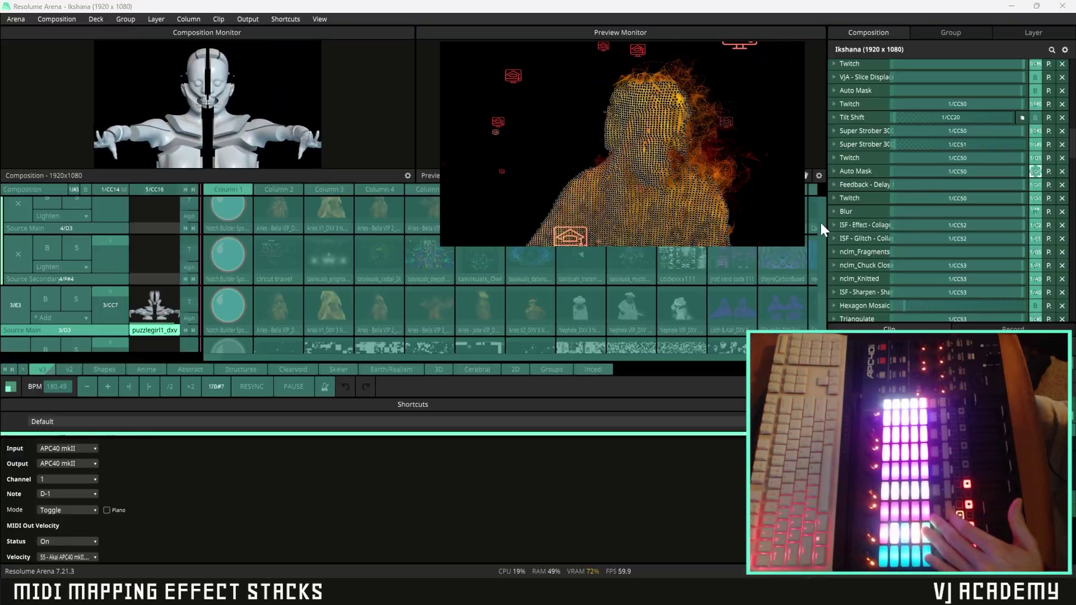
click(1035, 185)
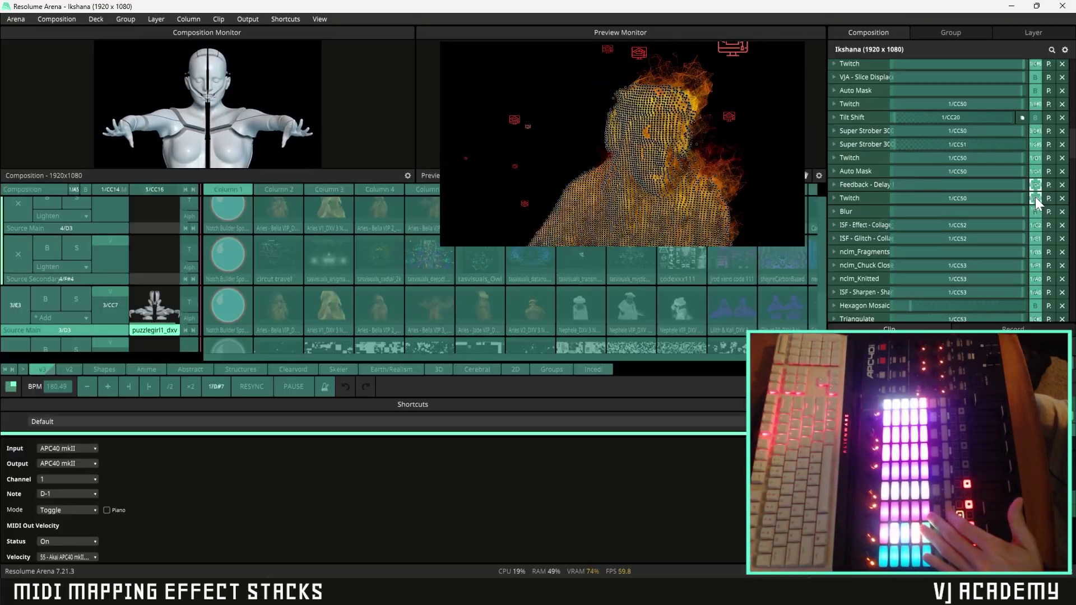
click(1034, 170)
Step: Set the mapping's MIDI out status back to On and leave MIDI mapping mode
click(73, 541)
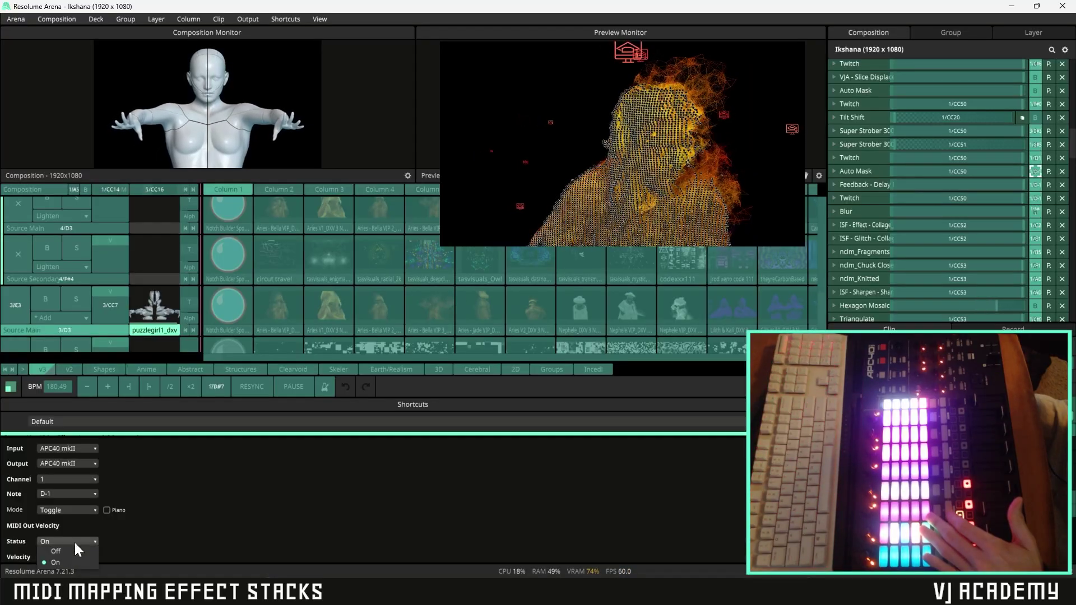
click(78, 549)
click(79, 544)
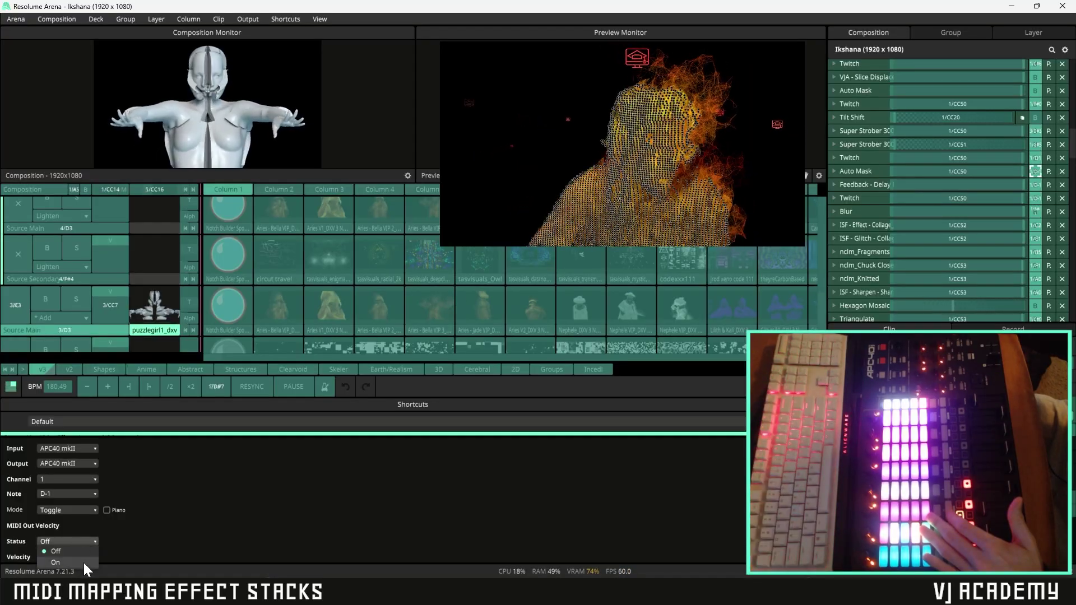
click(56, 563)
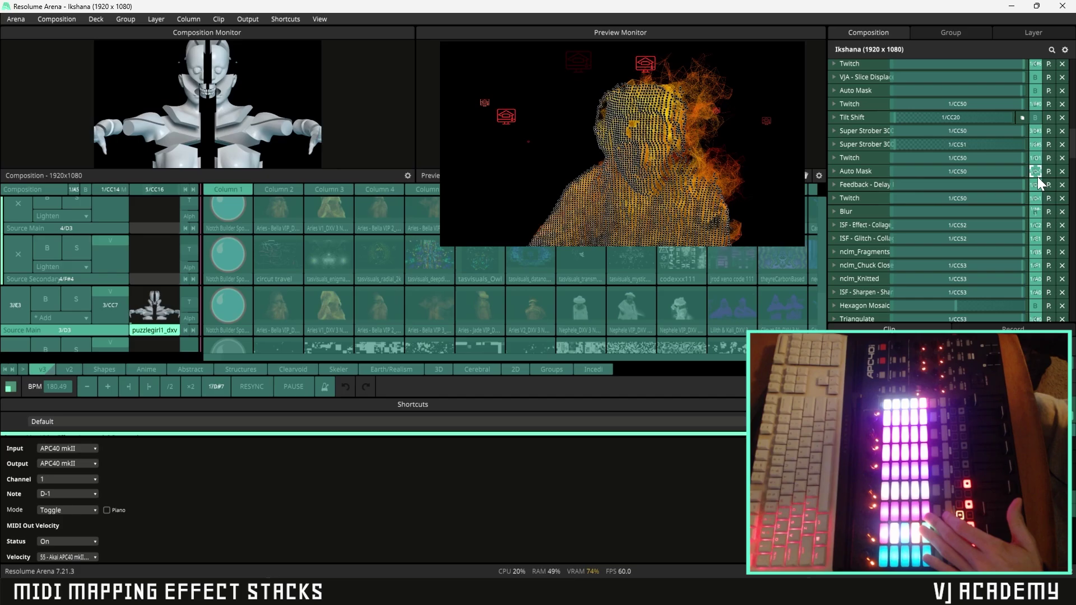
click(296, 19)
click(295, 82)
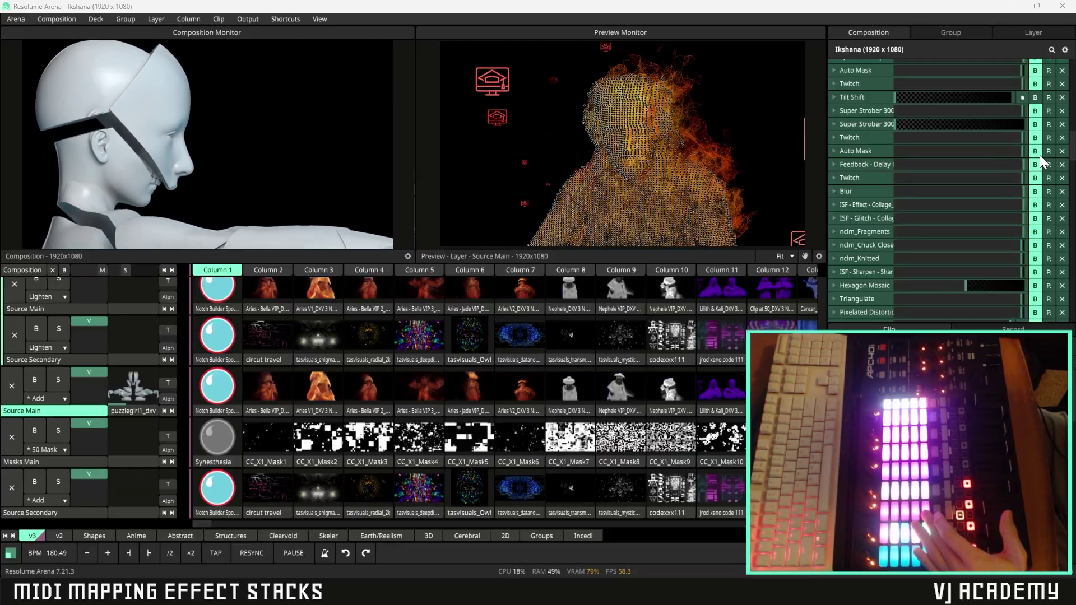
Step: Browse the Group 1 and Source Main layer effects, then return to the composition's effect list
click(947, 34)
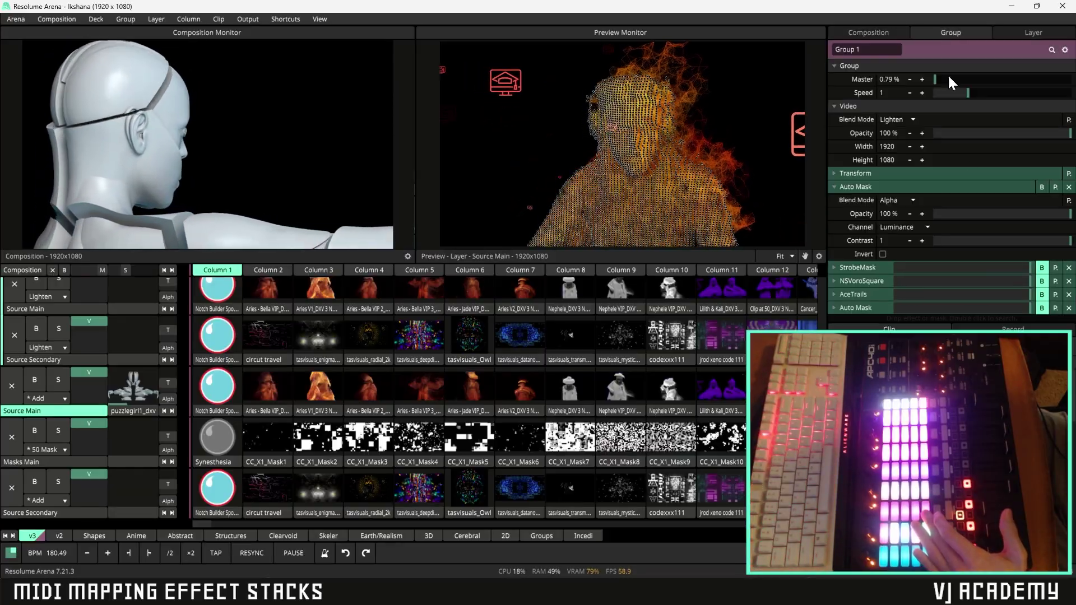
click(1042, 34)
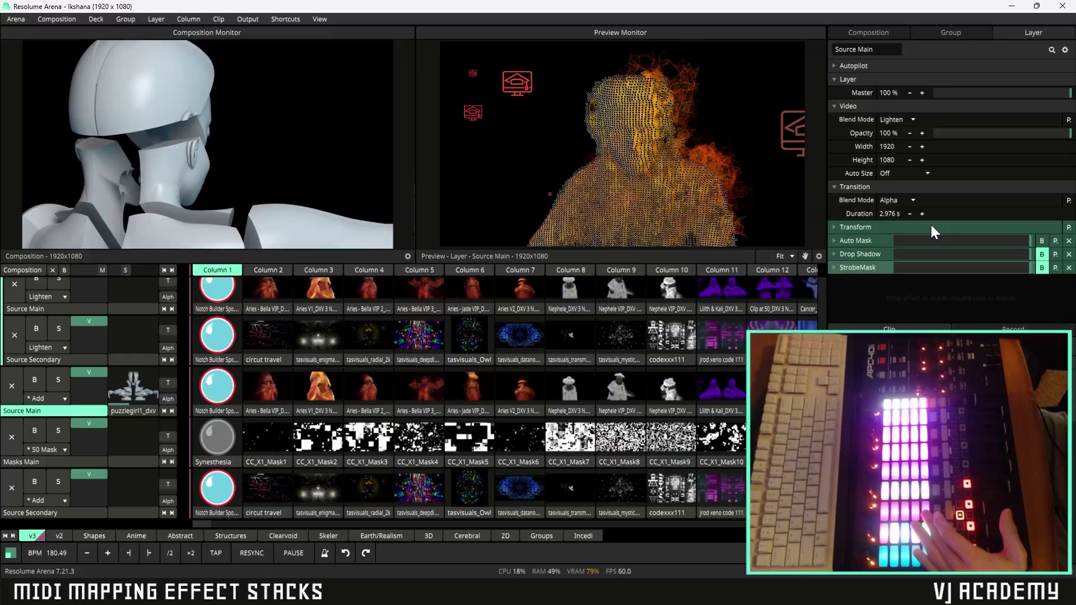
click(889, 32)
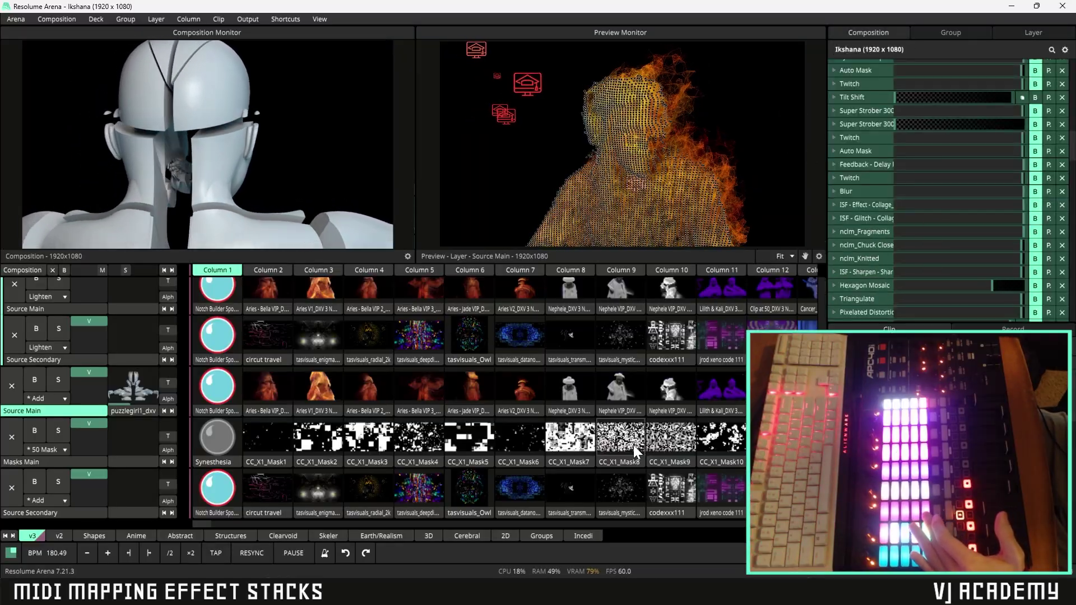
scroll(200, 484, up, 3)
scroll(201, 484, up, 2)
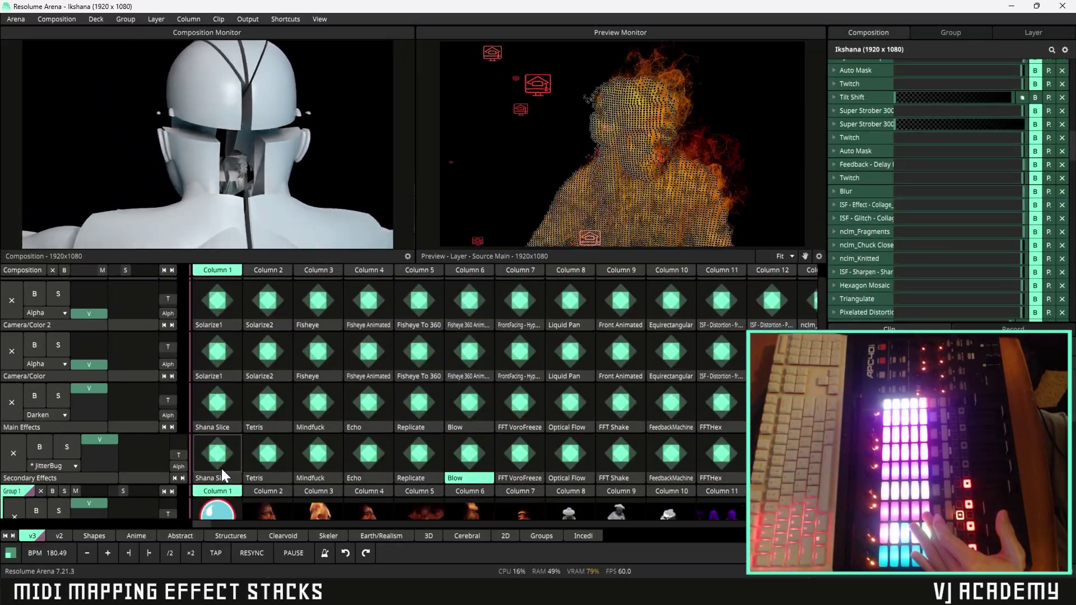
Step: Preview the Blow effect clip and launch it on the Secondary Effects layer
click(465, 474)
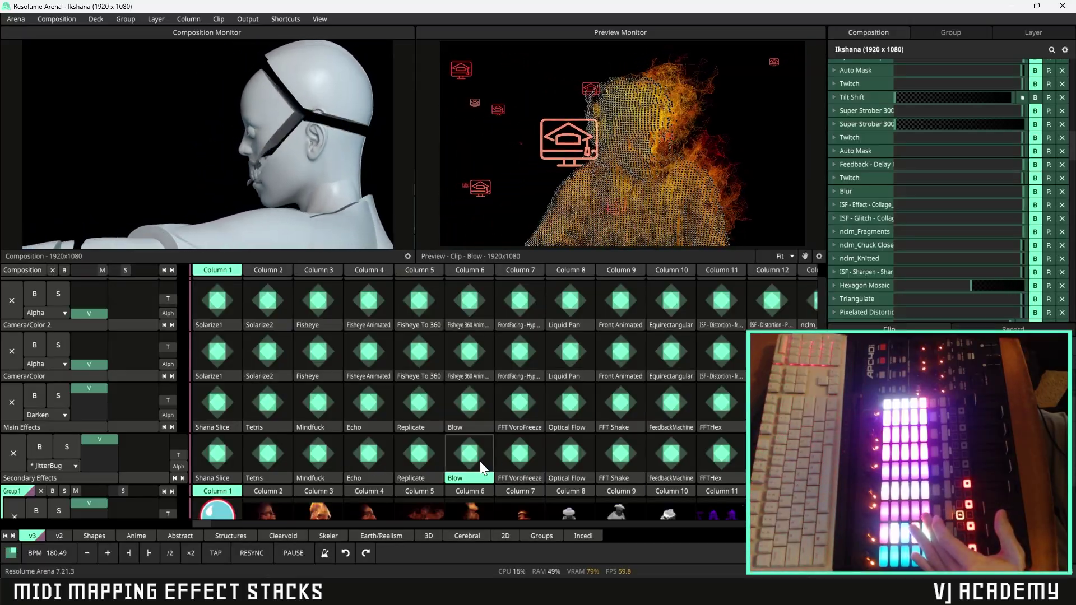
scroll(472, 455, down, 1)
click(466, 444)
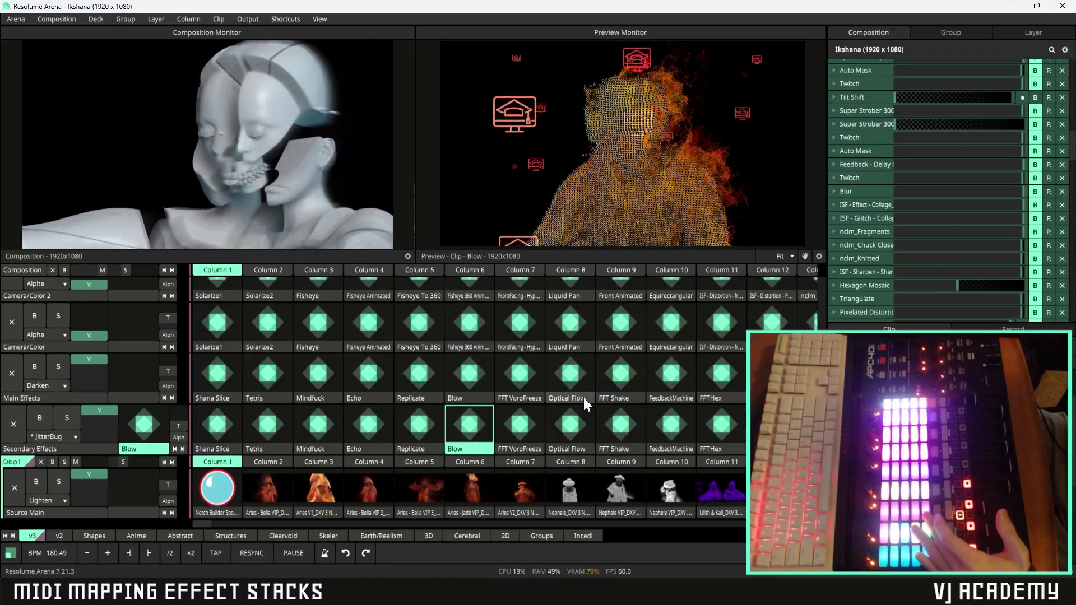
scroll(583, 397, down, 4)
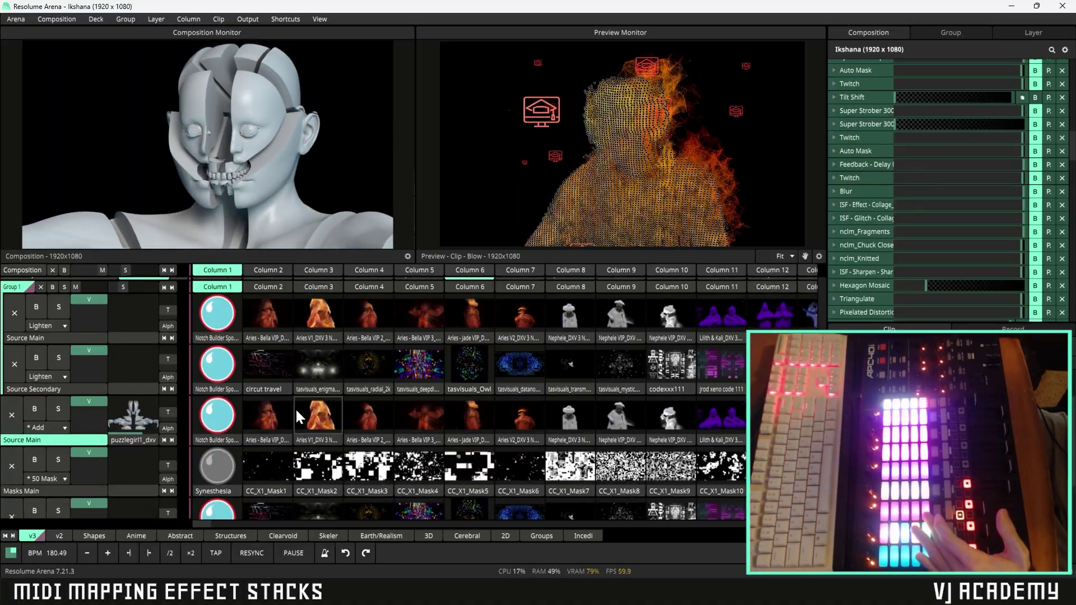
scroll(332, 458, up, 4)
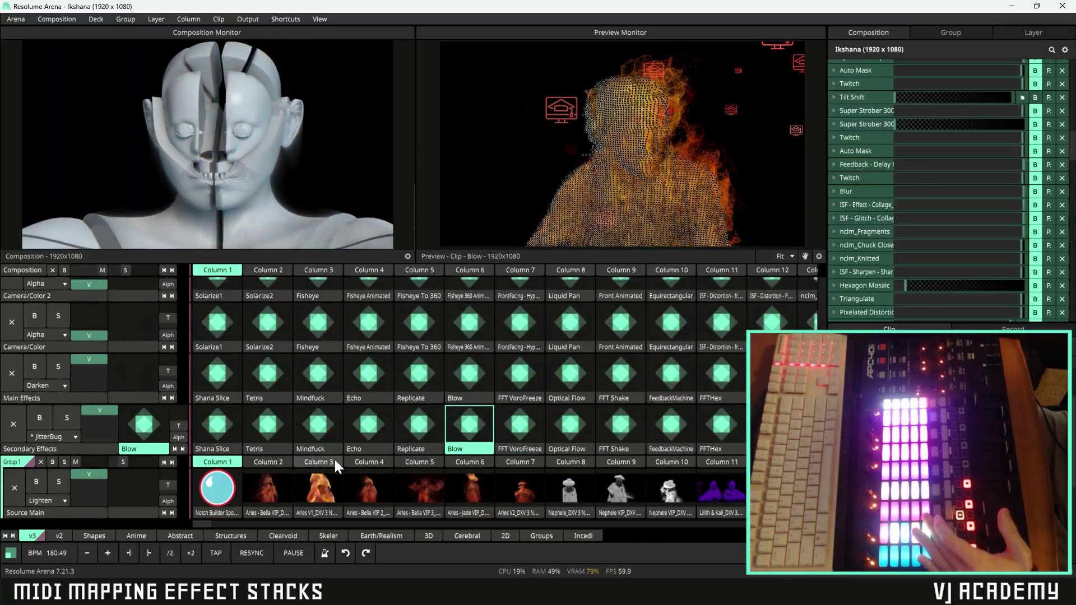
scroll(444, 429, up, 1)
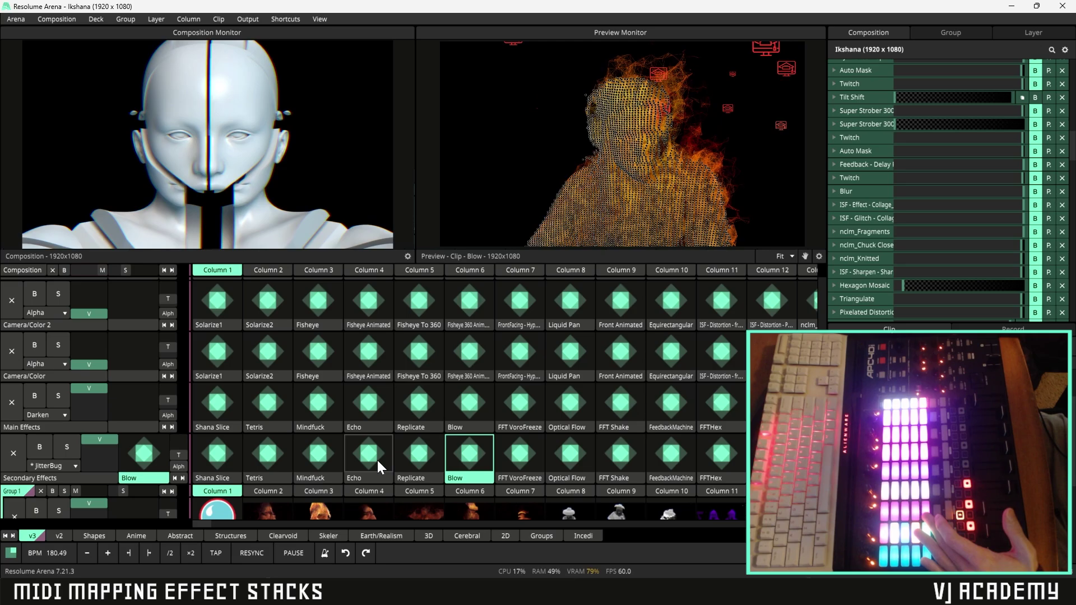
Step: Stop the Secondary Effects clip and watch the composition effects react to MIDI
click(16, 458)
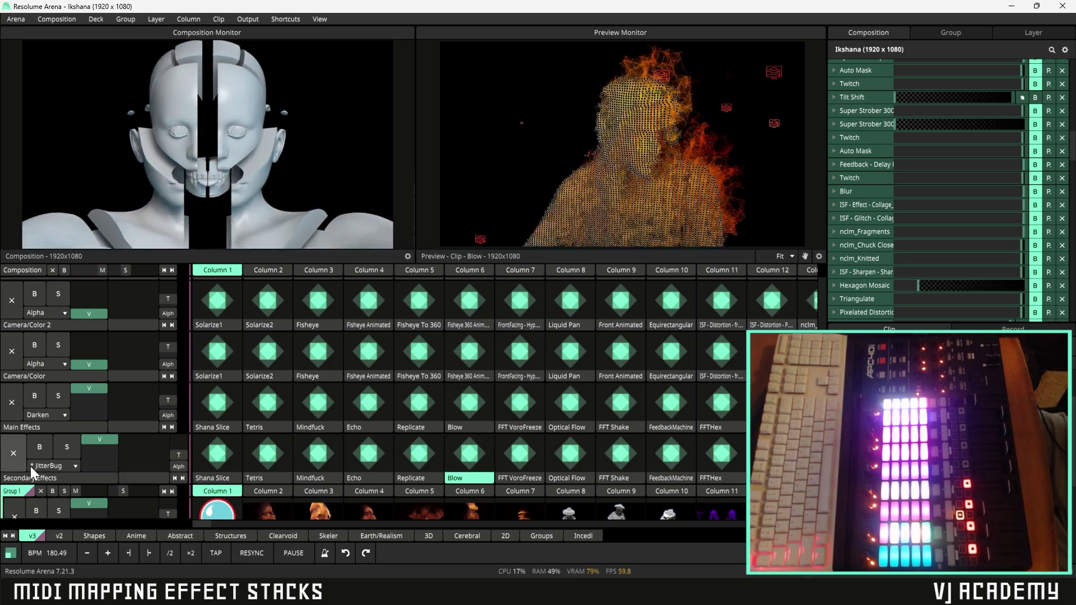
scroll(936, 180, down, 4)
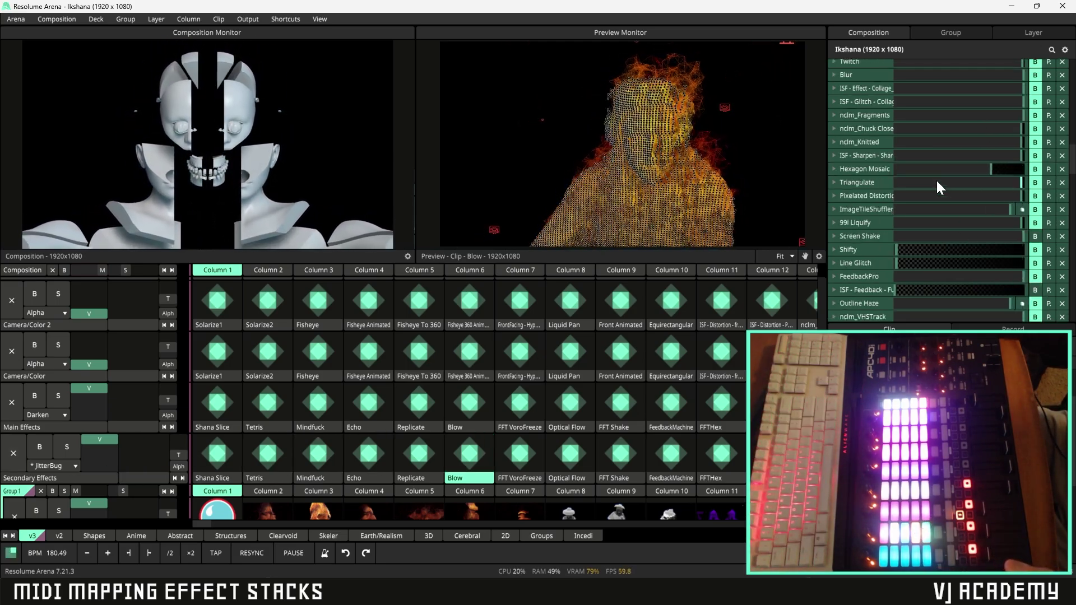
scroll(936, 183, up, 4)
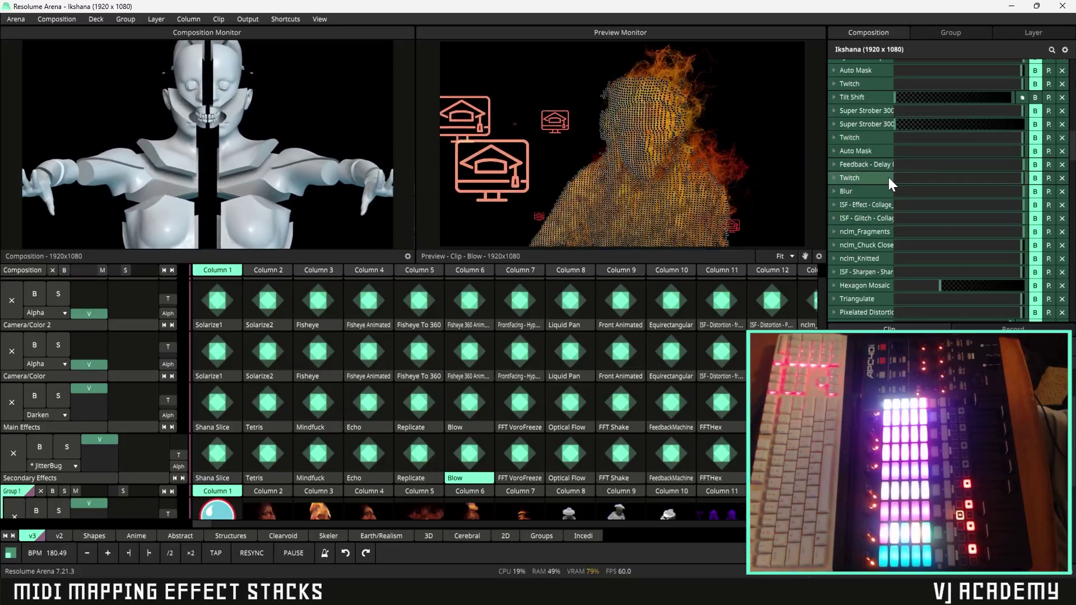
scroll(889, 177, up, 5)
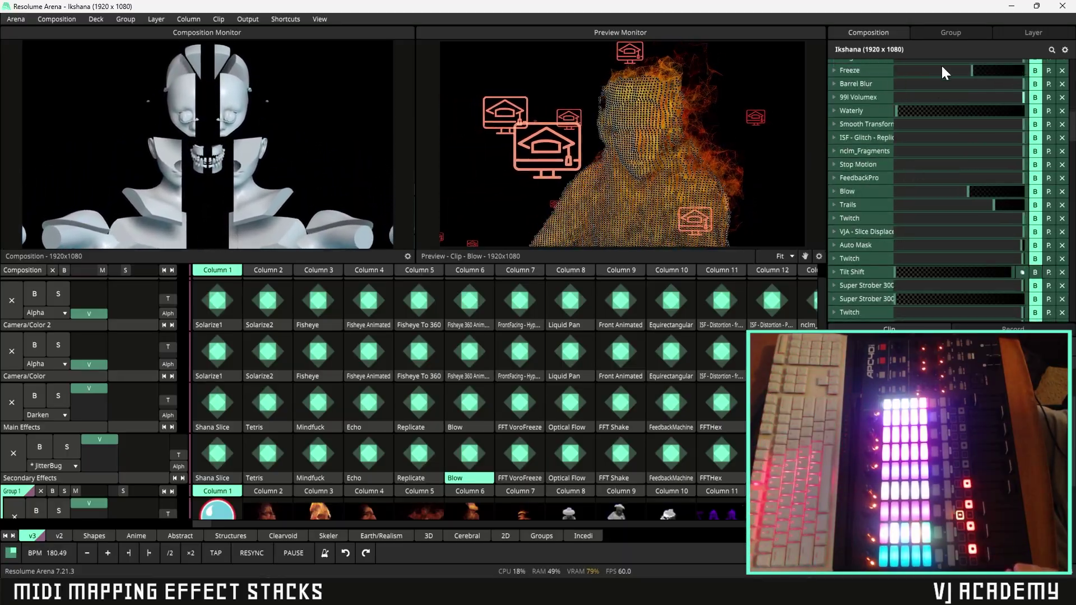
scroll(899, 234, down, 3)
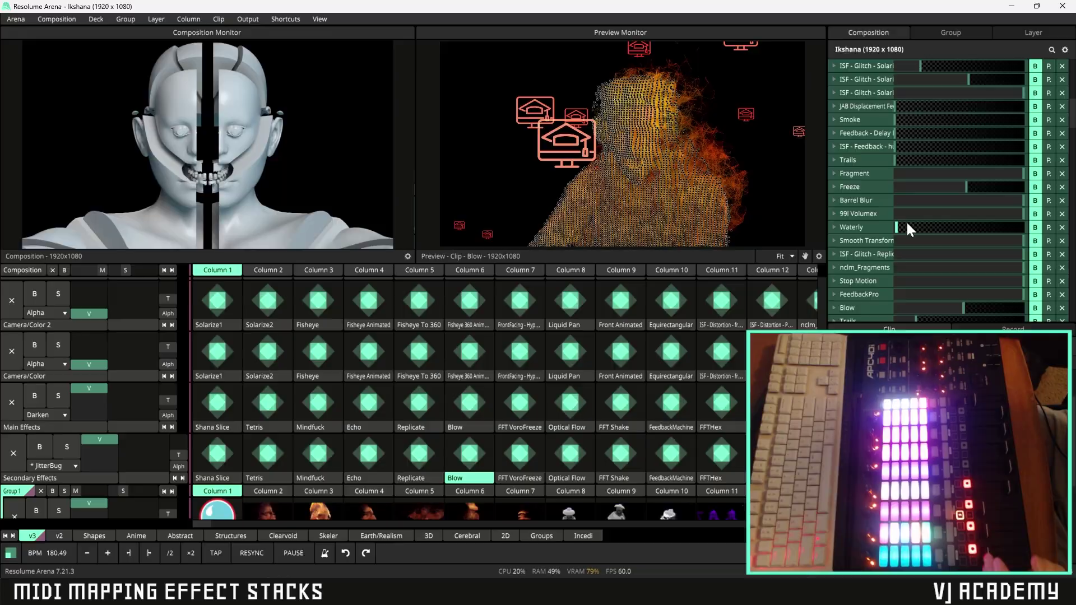
scroll(906, 220, up, 3)
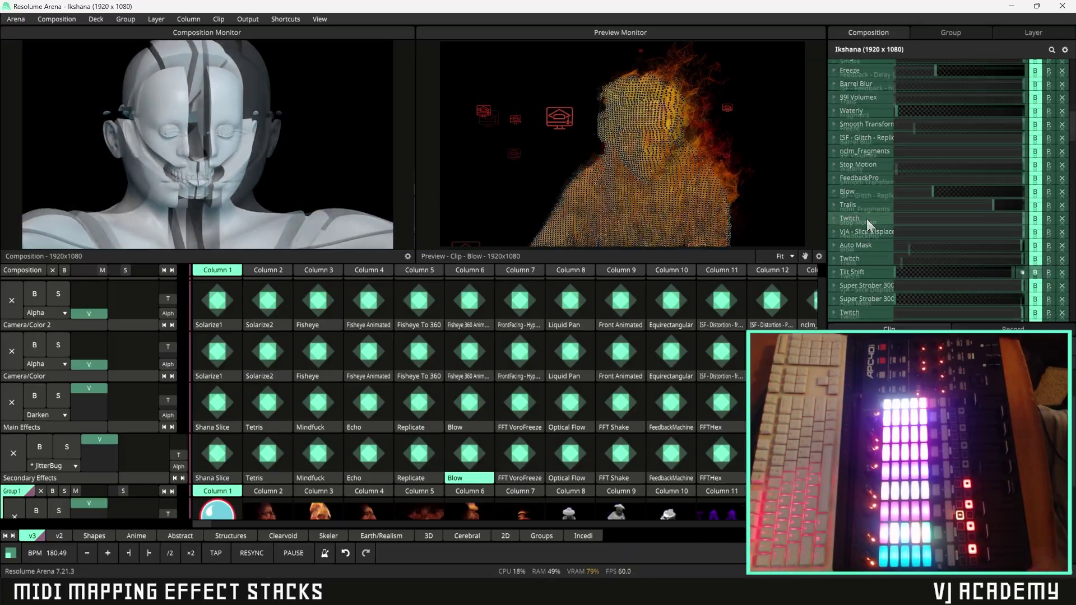
scroll(866, 219, up, 2)
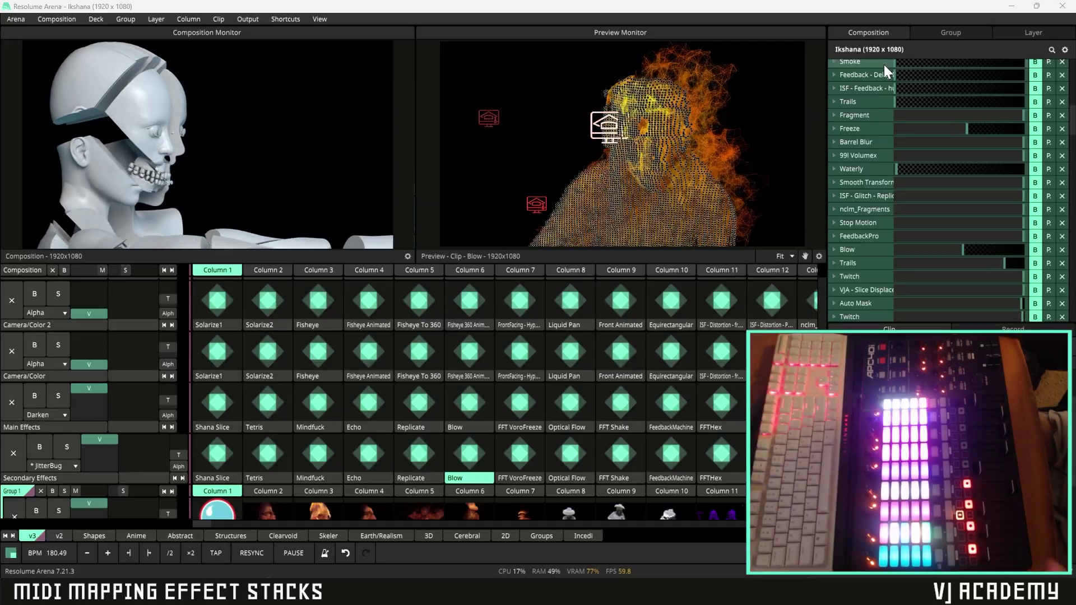
Step: Relaunch the Blow clip on Secondary Effects while watching the MIDI-driven effect bars
click(471, 477)
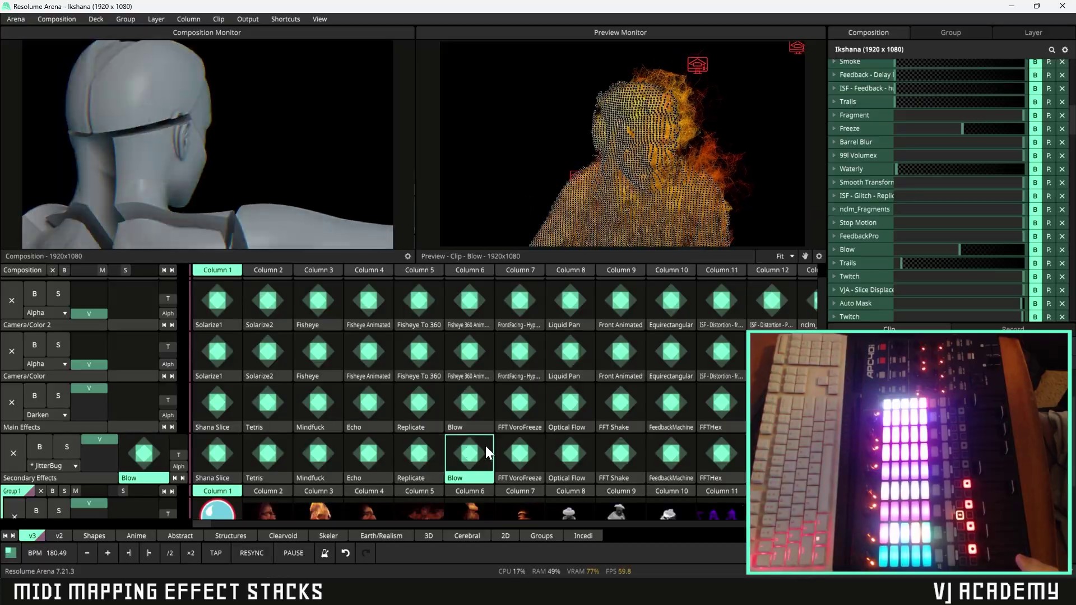
scroll(487, 446, down, 1)
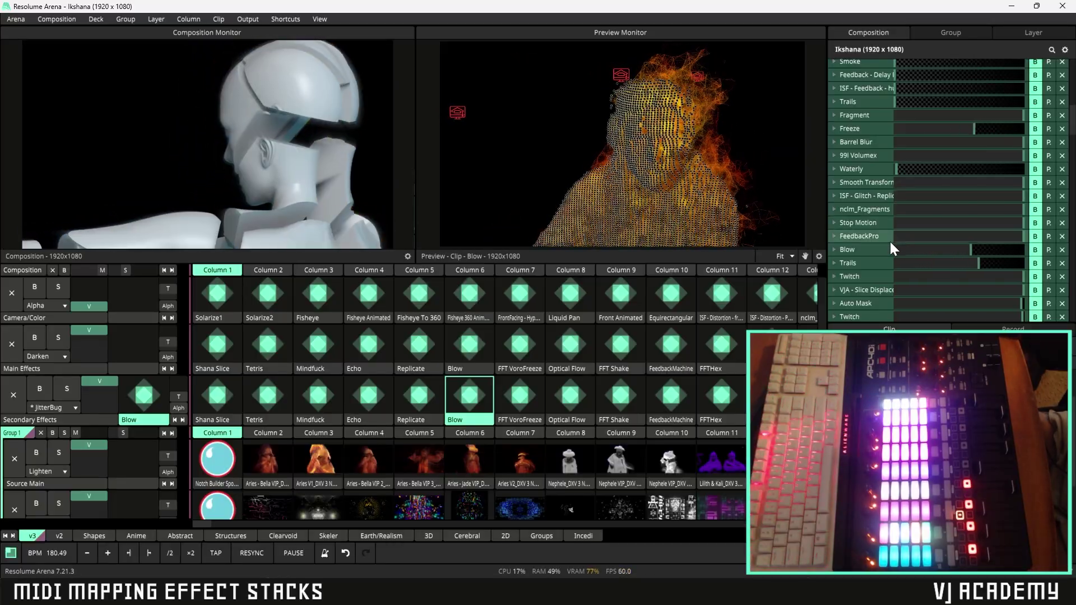
scroll(891, 242, up, 10)
scroll(890, 241, down, 4)
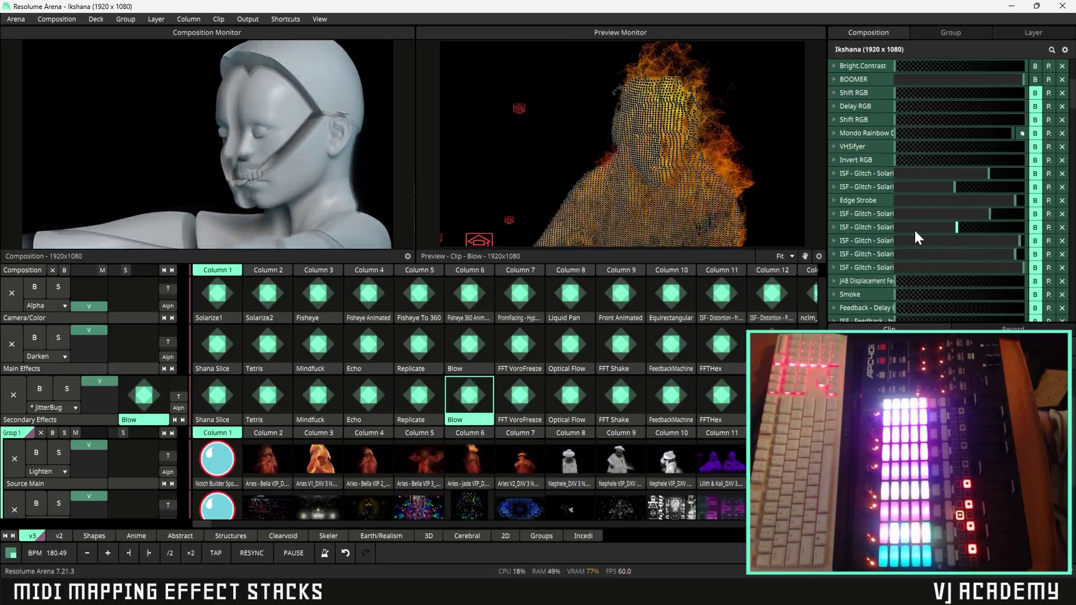
scroll(914, 229, down, 4)
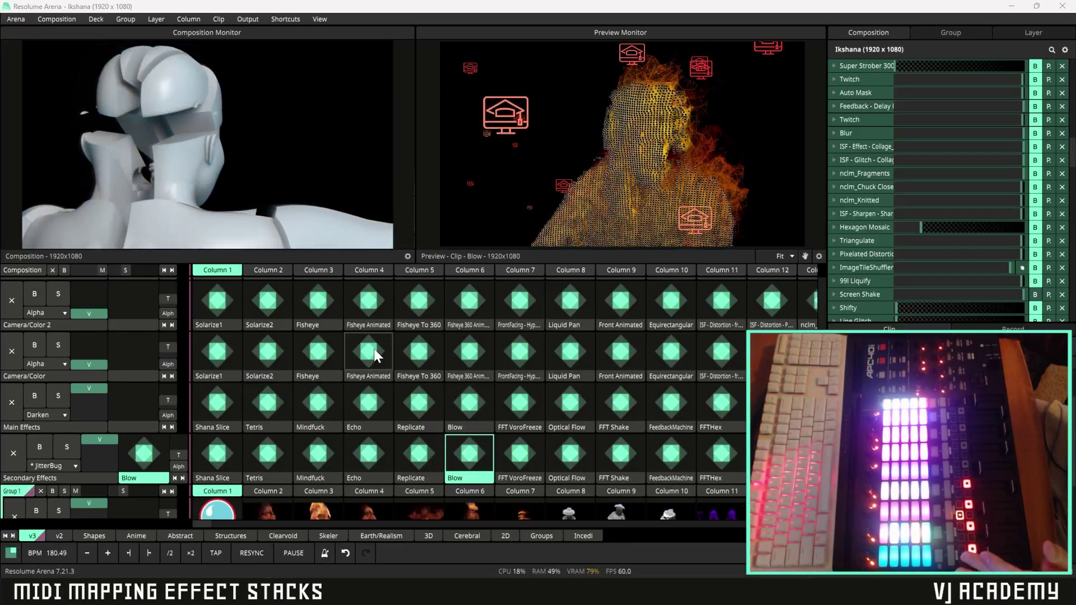
scroll(321, 364, down, 5)
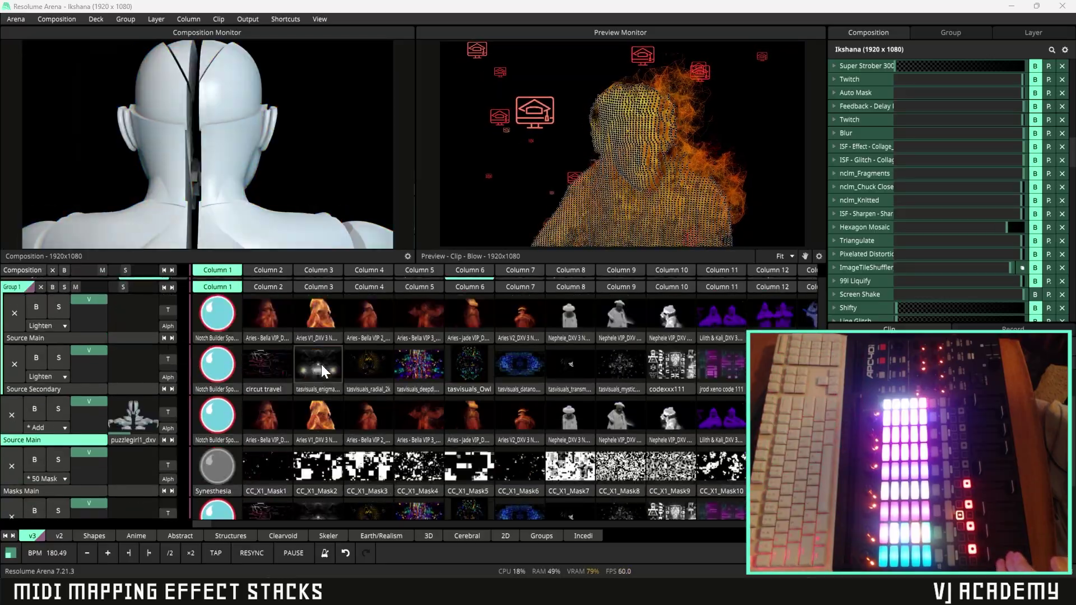
scroll(287, 416, up, 5)
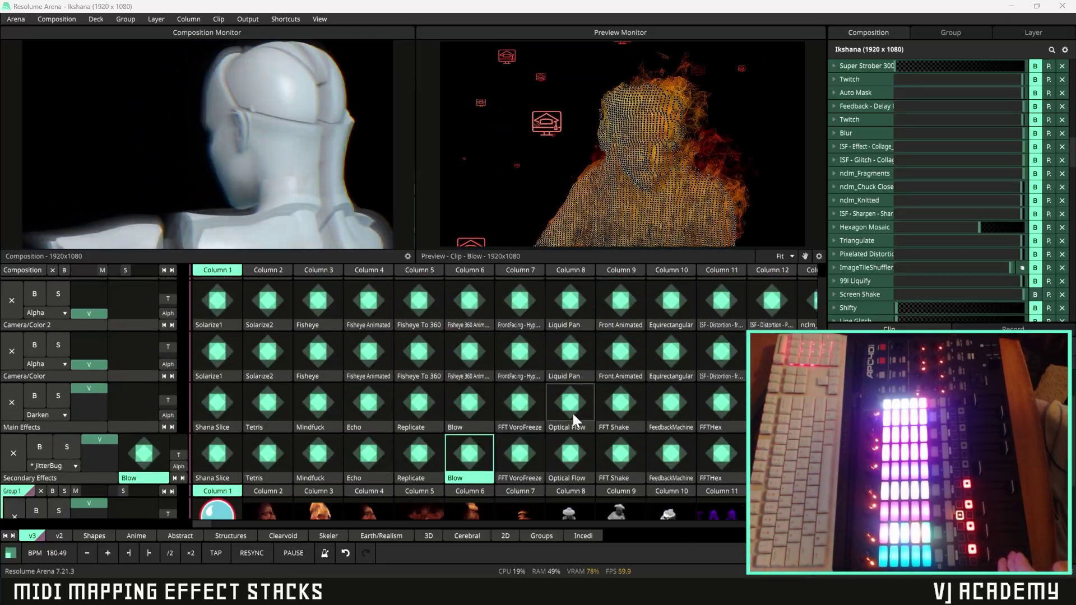
scroll(359, 439, up, 1)
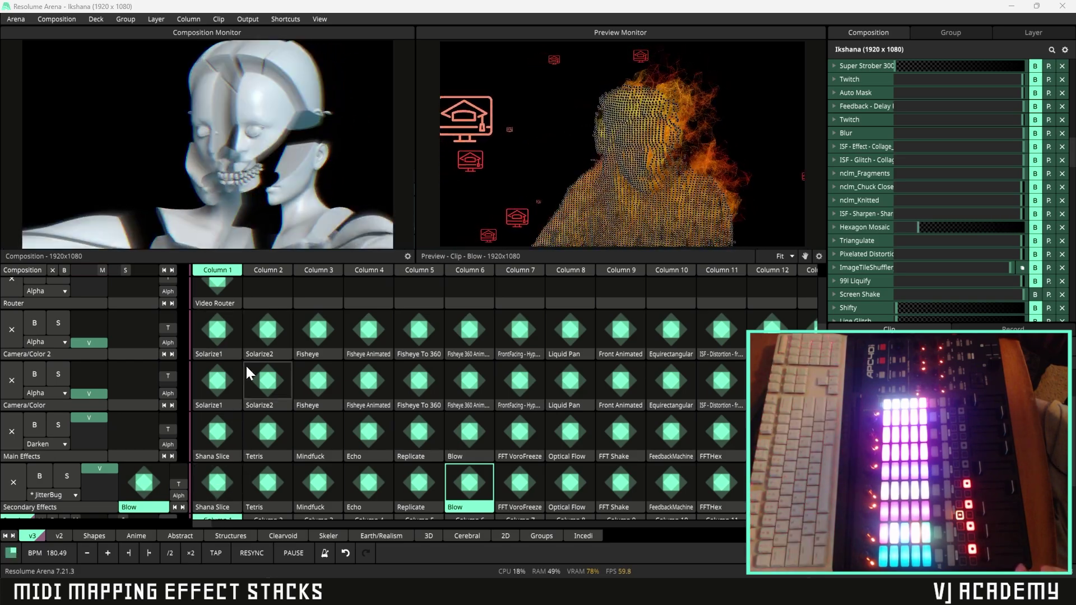
scroll(245, 364, down, 1)
scroll(247, 366, down, 8)
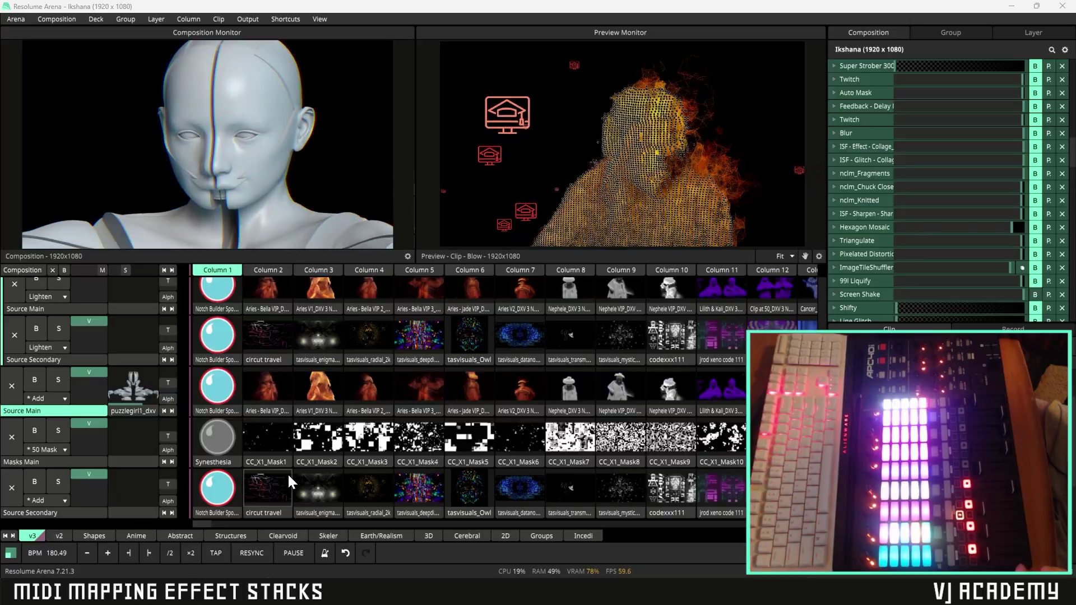
scroll(287, 472, up, 4)
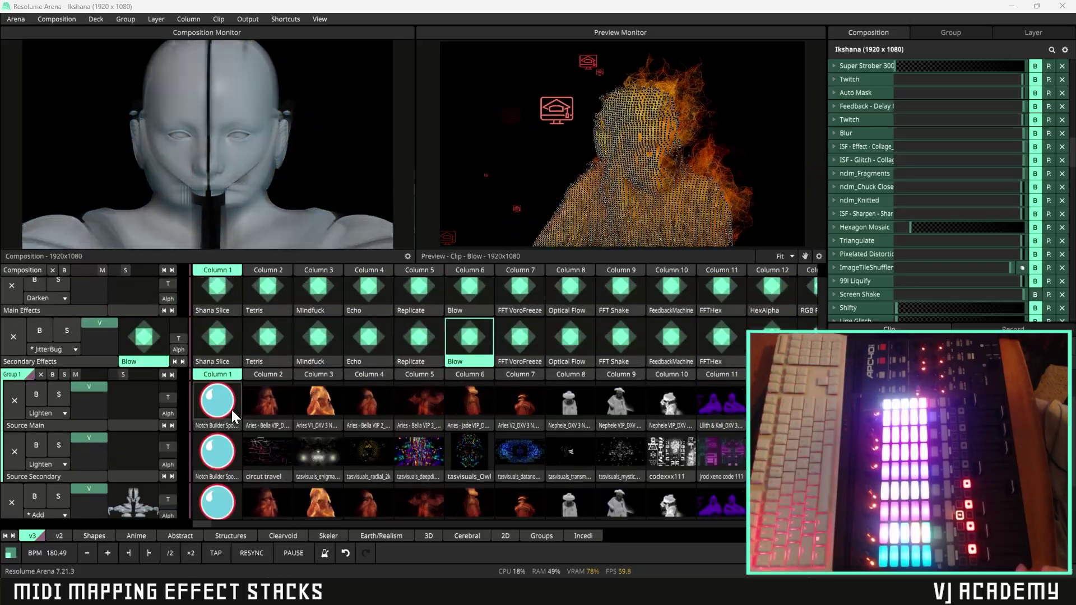
scroll(231, 409, down, 4)
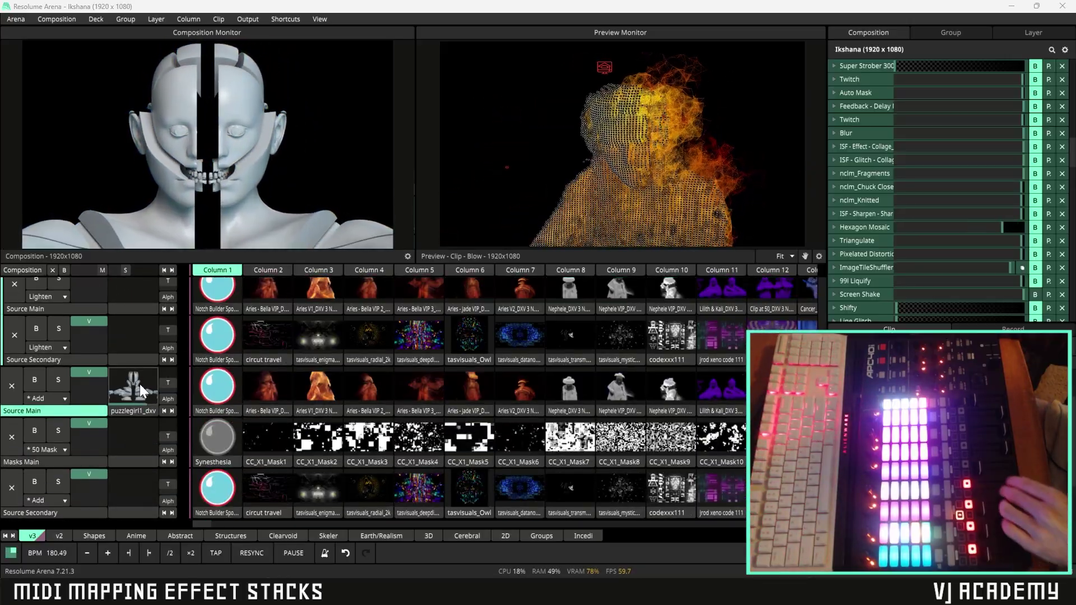